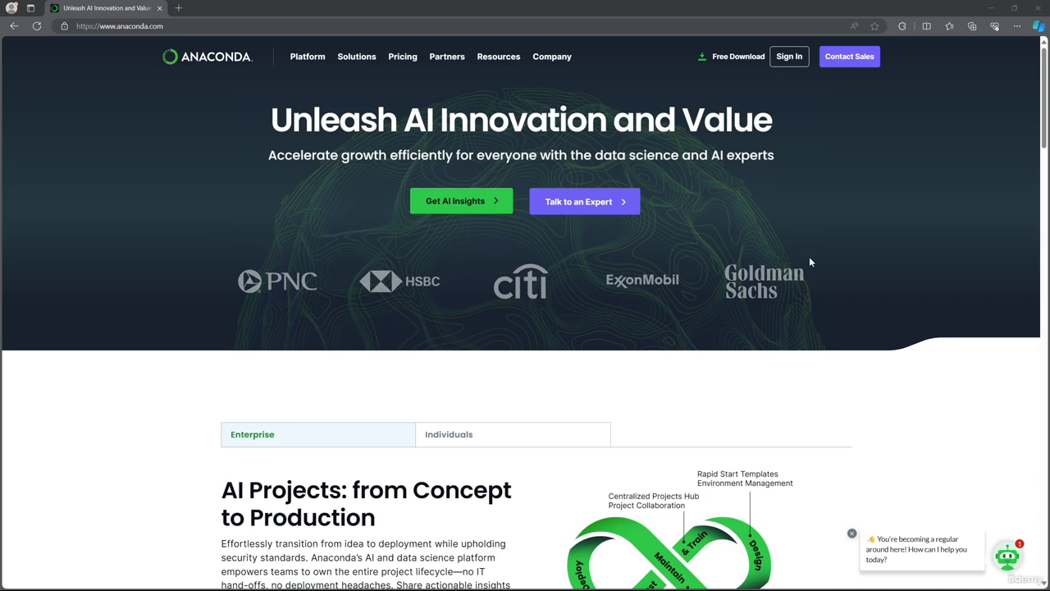
Look through the Anaconda homepage, from the product sections and customer reviews down to the footer
scroll(809, 256, "down", 1)
scroll(785, 256, "down", 1)
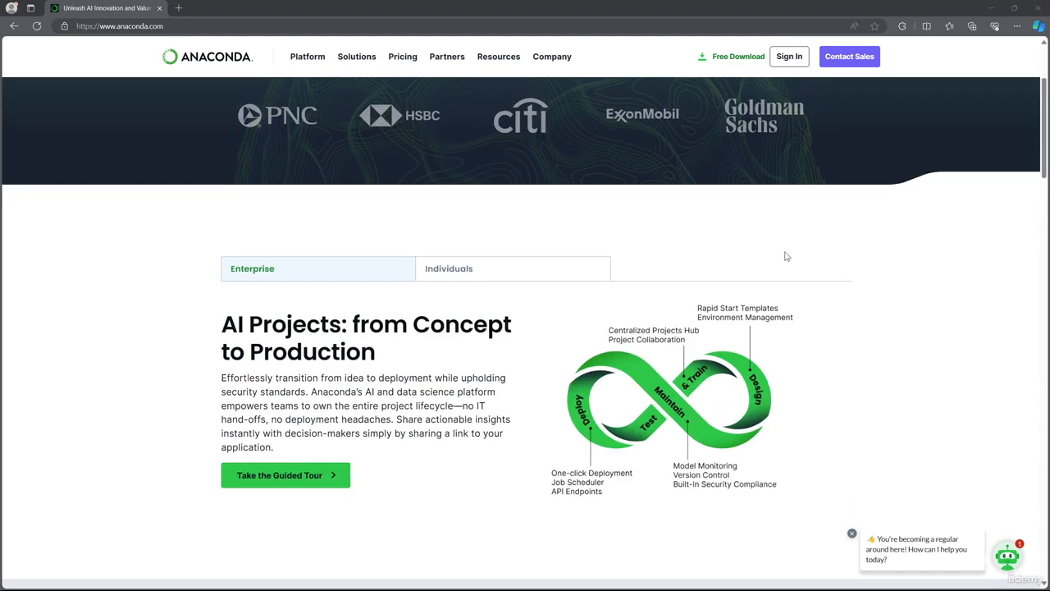
scroll(785, 257, "down", 2)
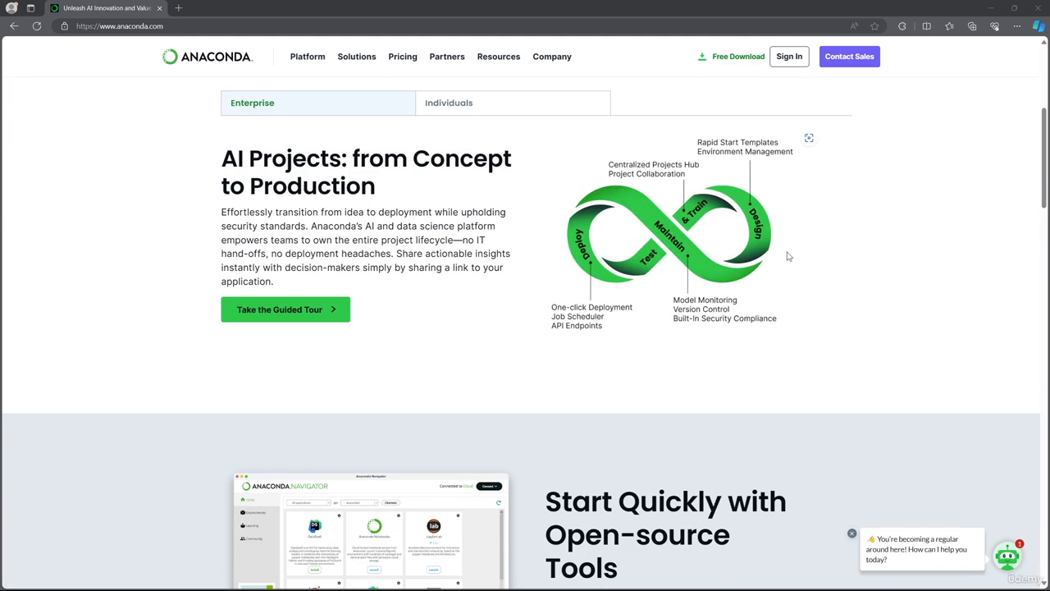
scroll(787, 257, "down", 1)
scroll(786, 257, "down", 2)
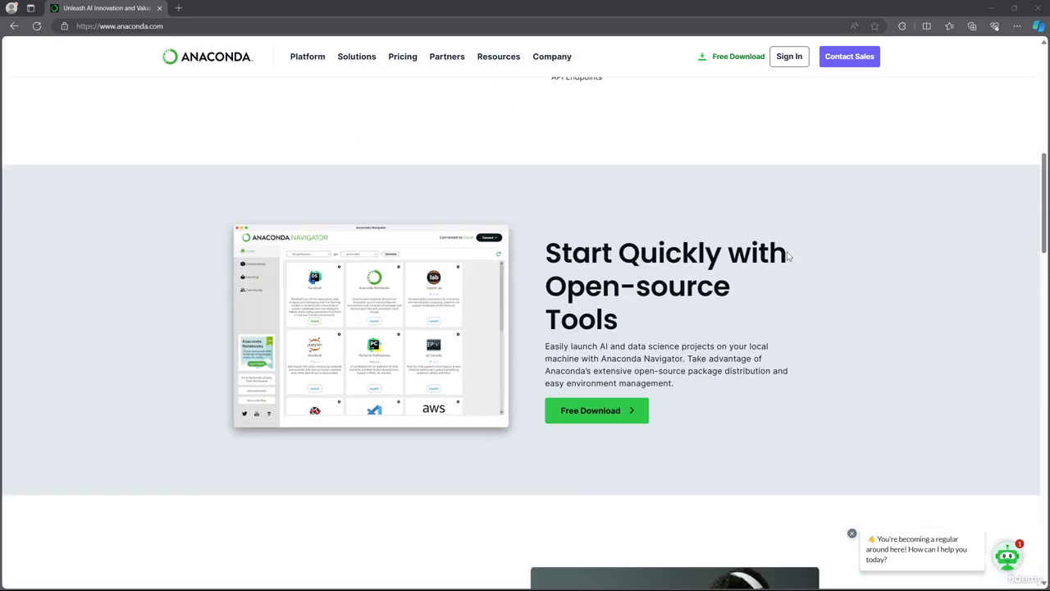
scroll(787, 257, "down", 3)
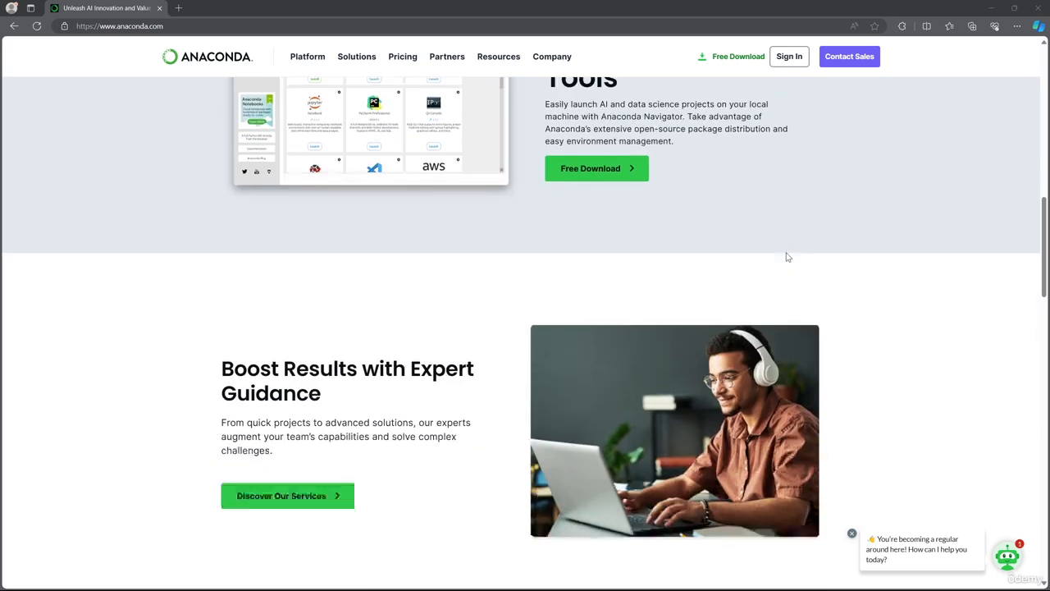
scroll(786, 257, "down", 4)
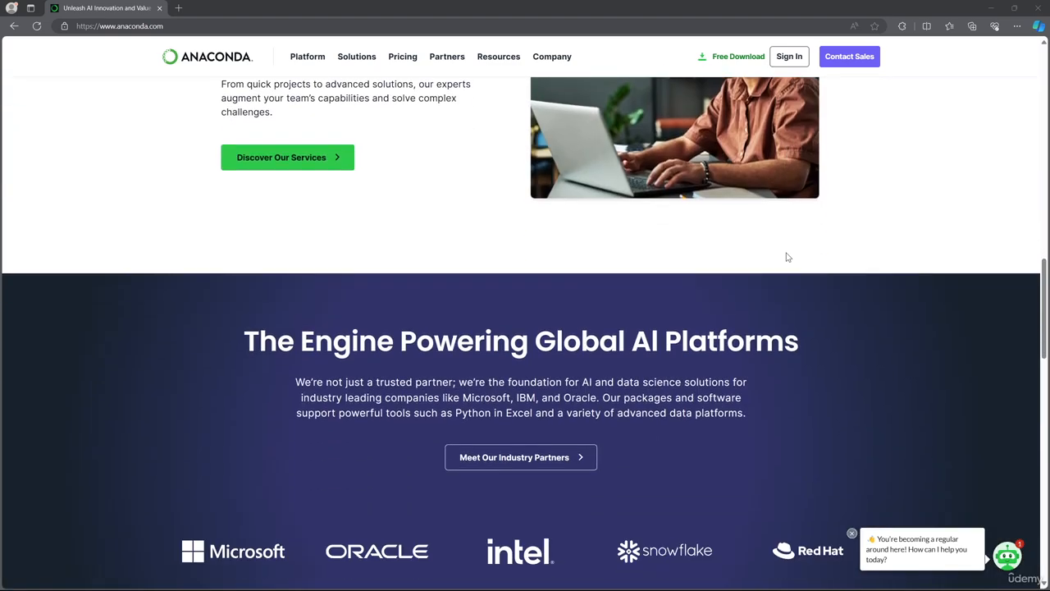
scroll(787, 256, "down", 3)
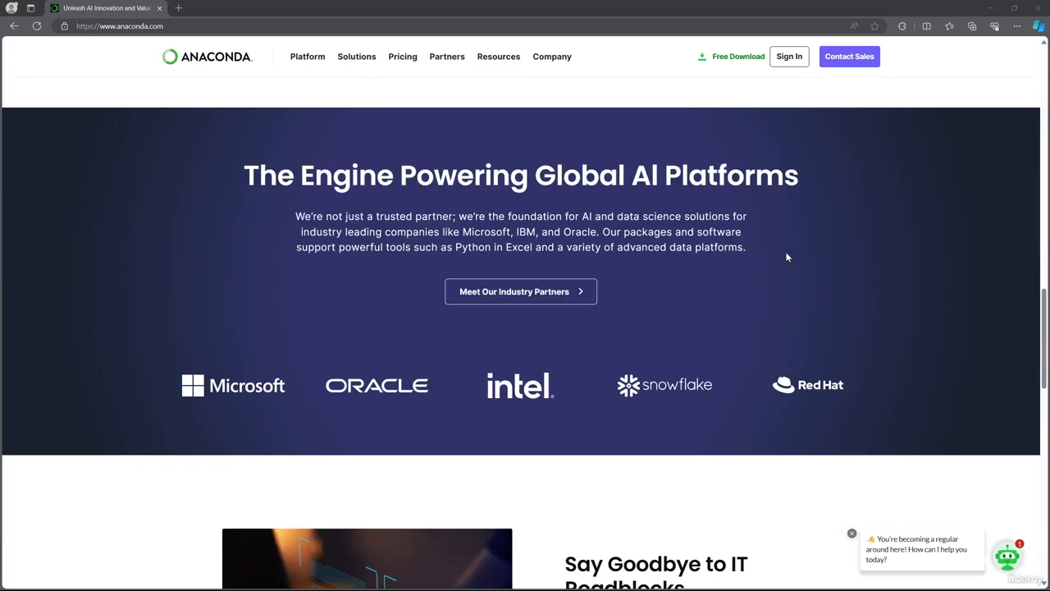
scroll(786, 256, "down", 4)
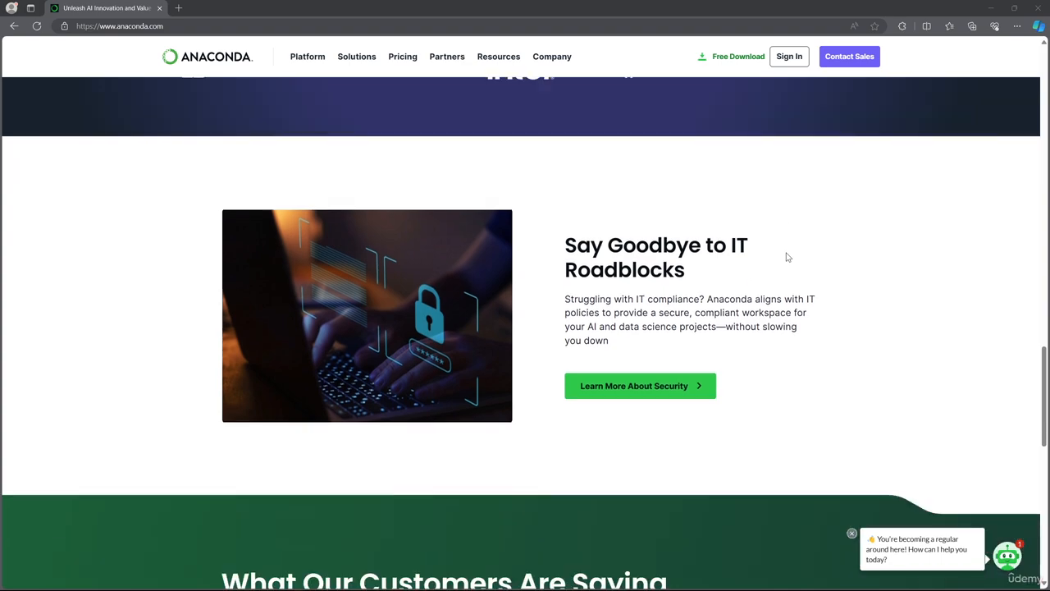
scroll(786, 257, "down", 6)
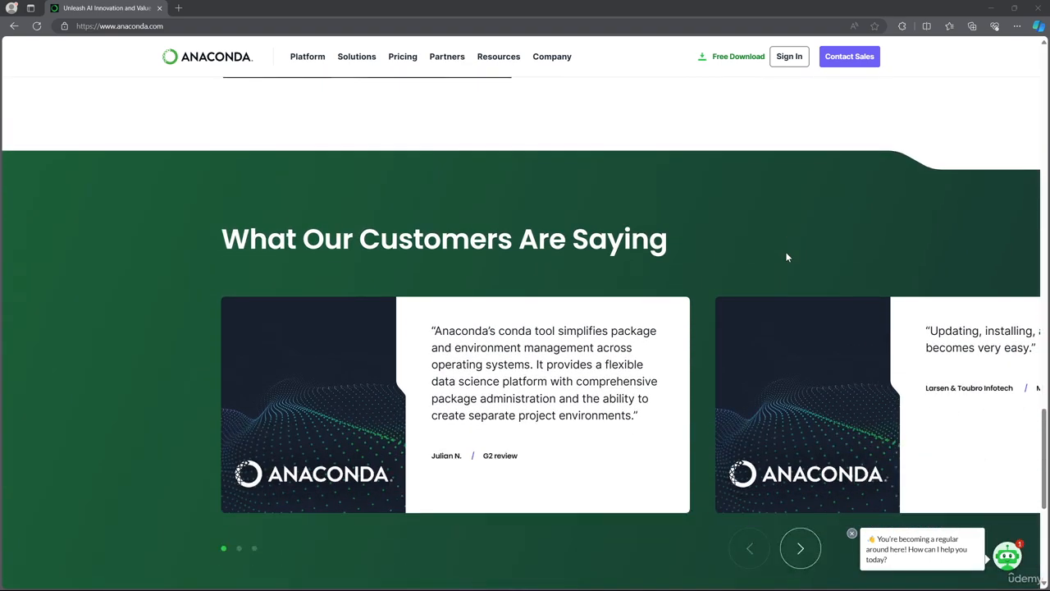
scroll(785, 257, "down", 2)
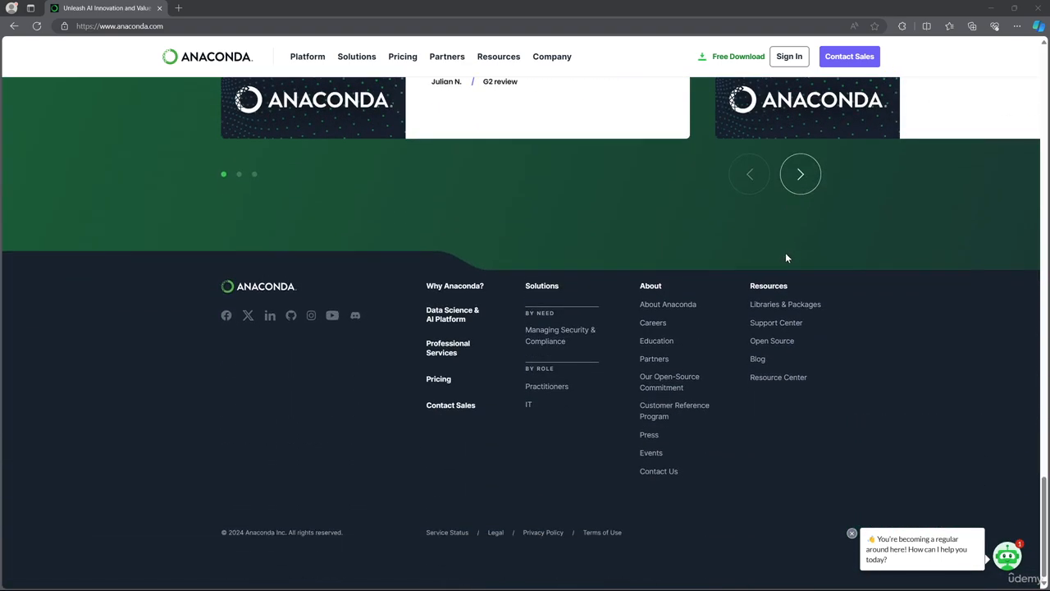
scroll(786, 256, "up", 8)
scroll(787, 257, "up", 12)
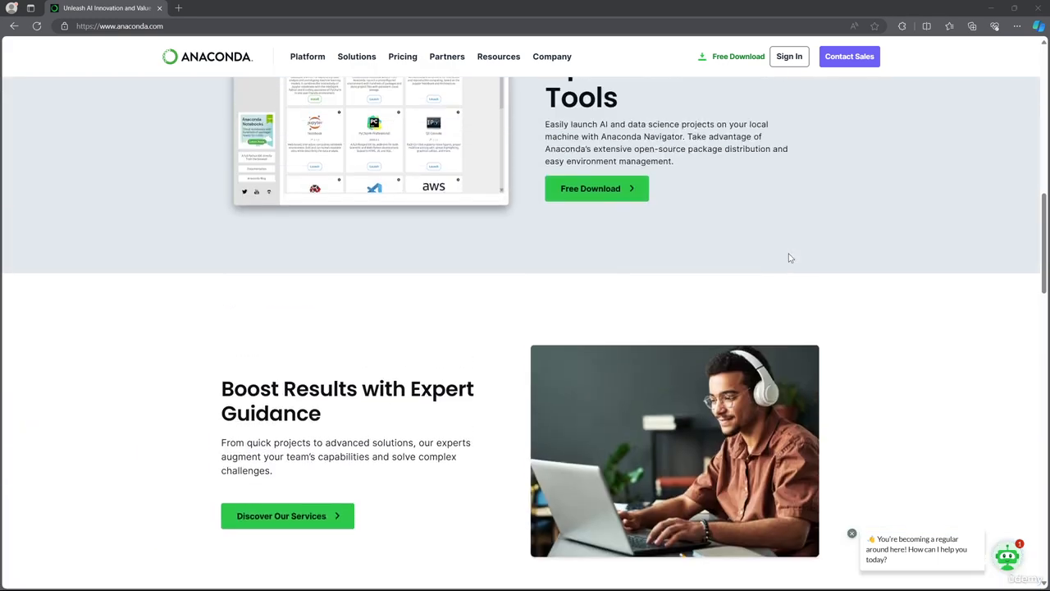
scroll(789, 259, "up", 8)
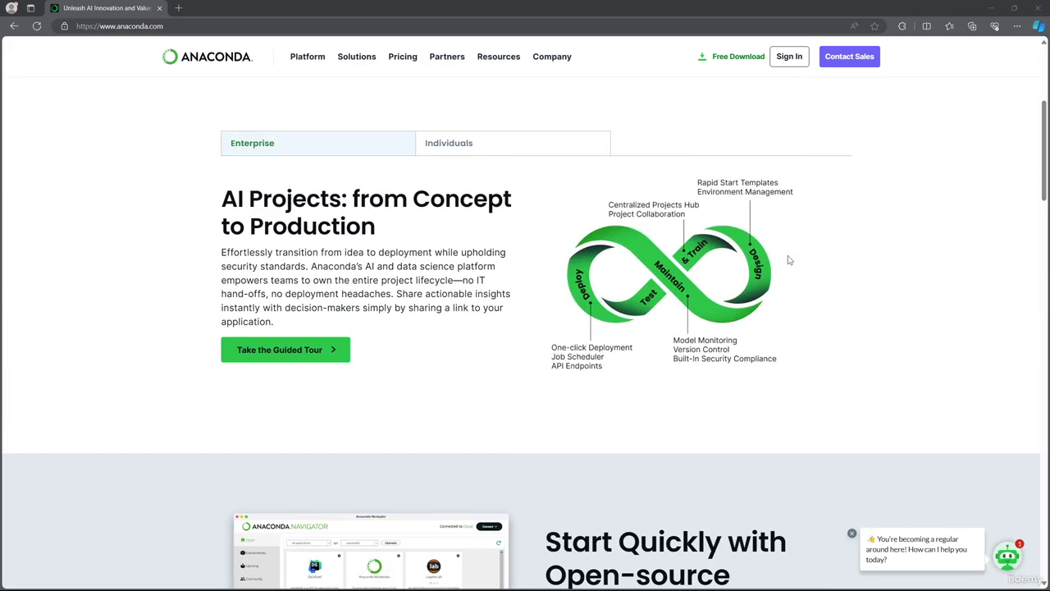
scroll(788, 260, "up", 3)
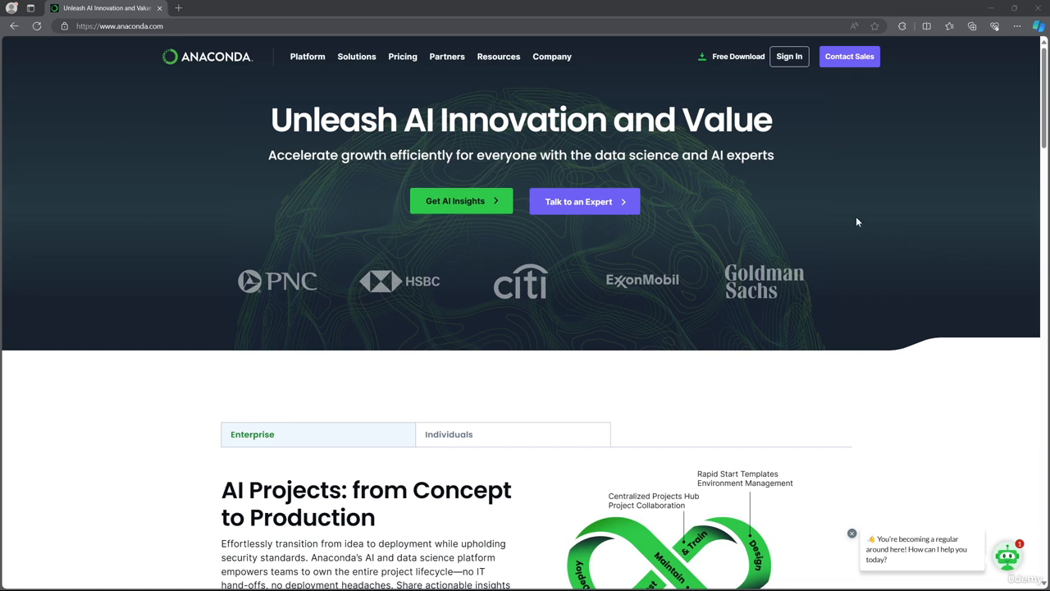
Download the Windows 64-Bit Graphical Installer for Python 3.11 from Anaconda's free download page
left_click(735, 59)
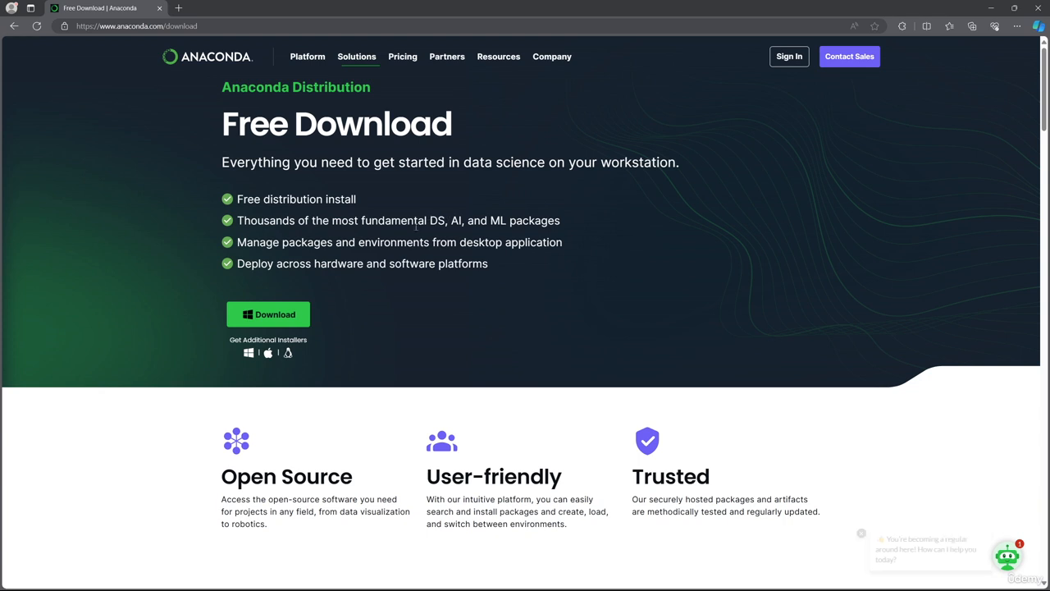
left_click(291, 316)
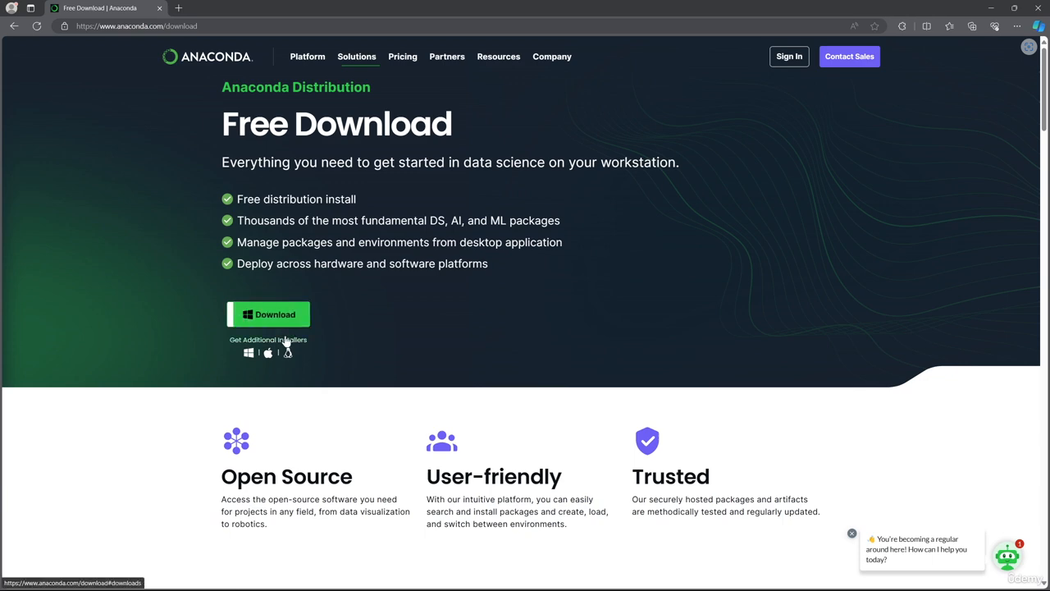
left_click(284, 340)
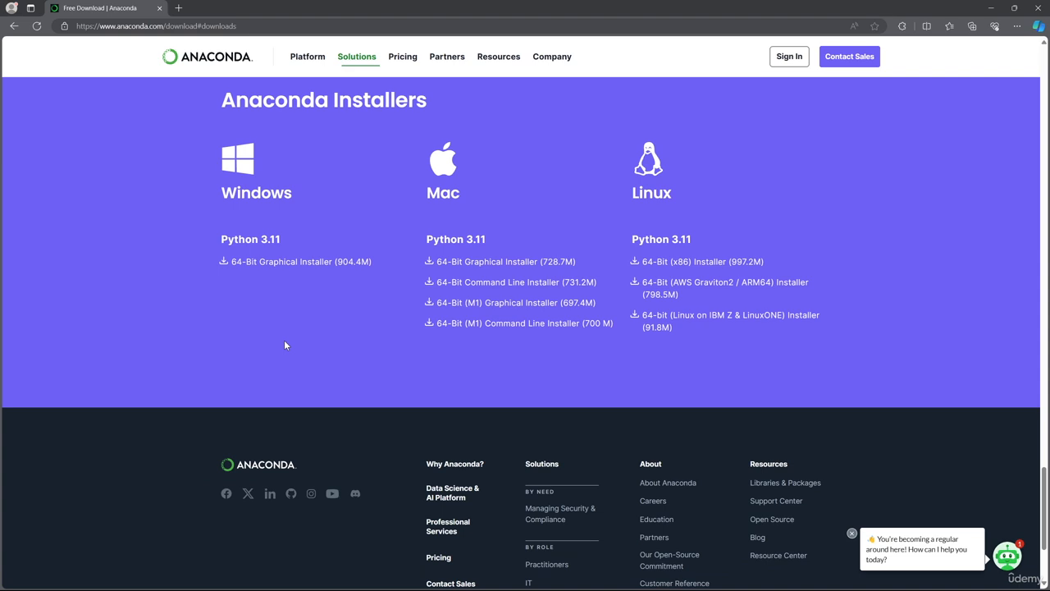
left_click(301, 263)
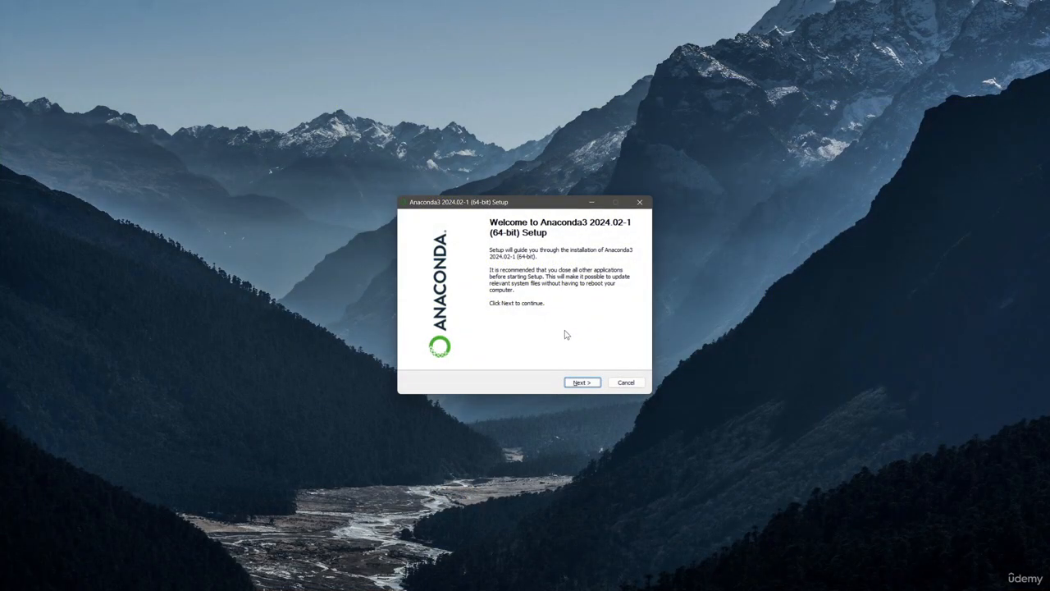
Accept the Anaconda3 license agreement and set up a Just Me installation in the default destination folder
left_click(581, 383)
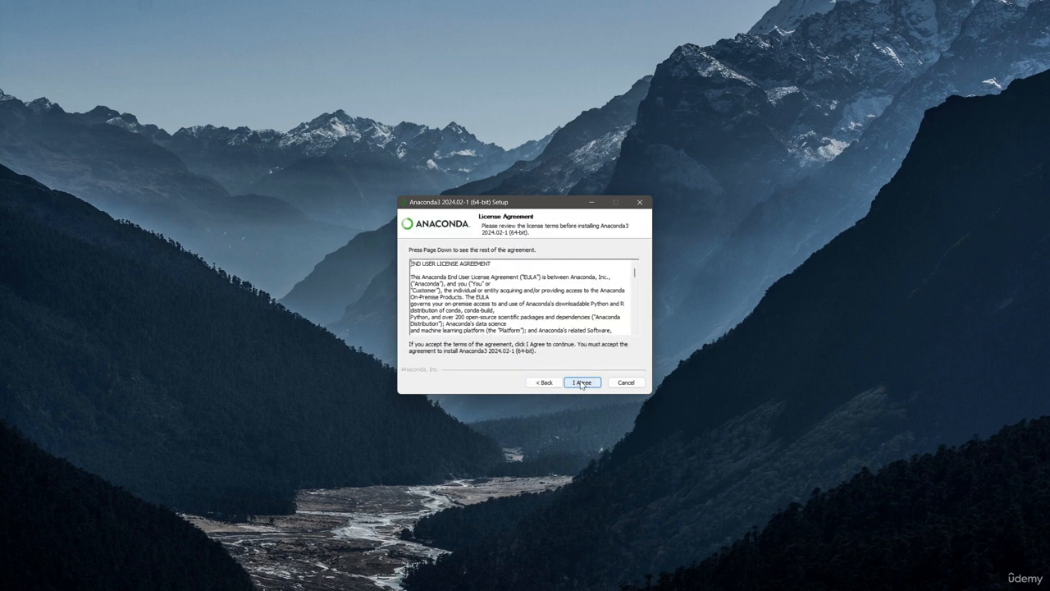
left_click(581, 383)
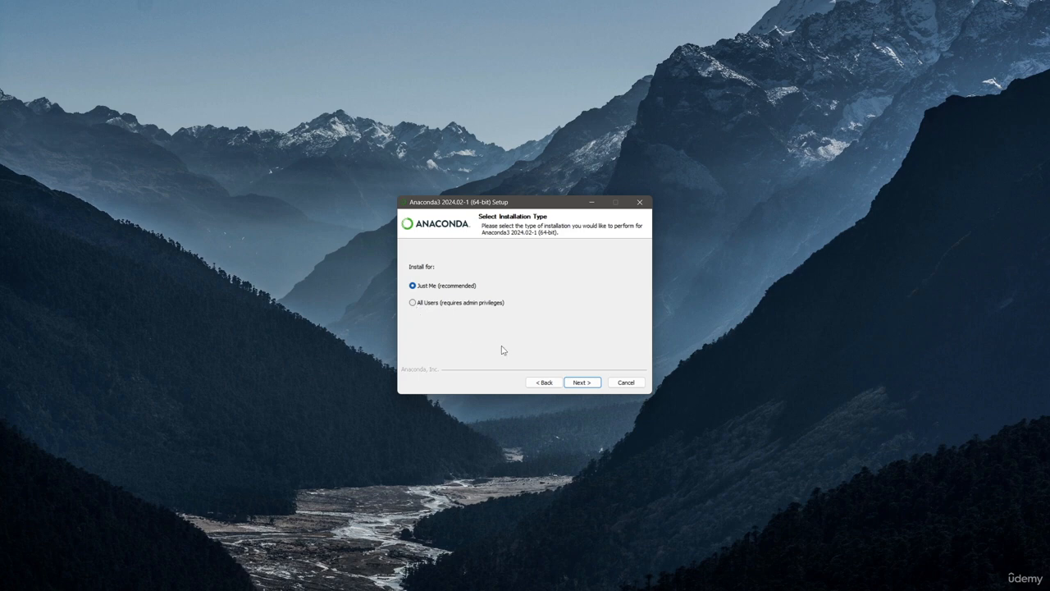
left_click(581, 382)
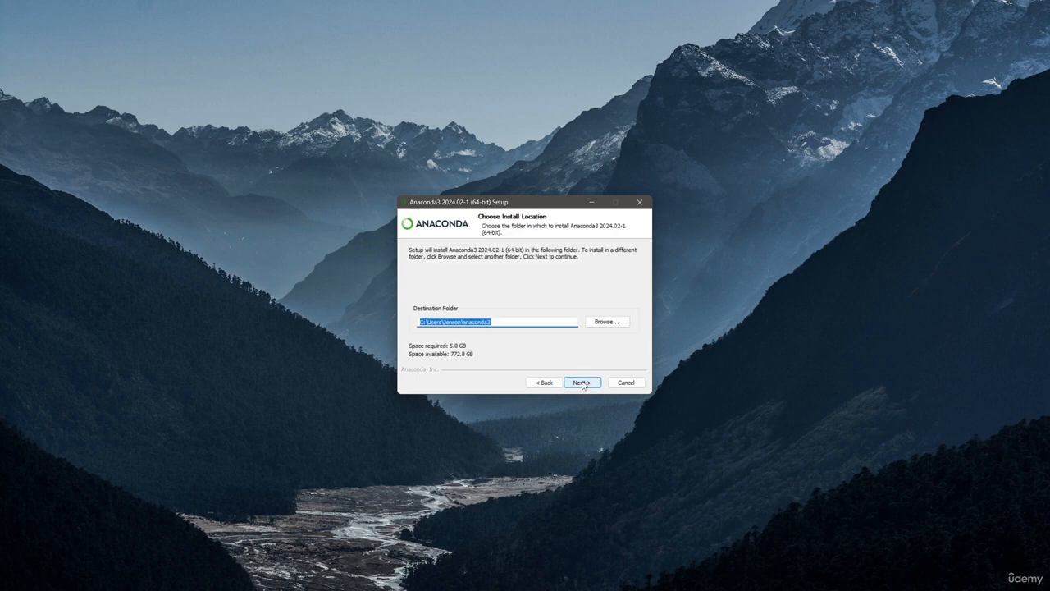
left_click(582, 382)
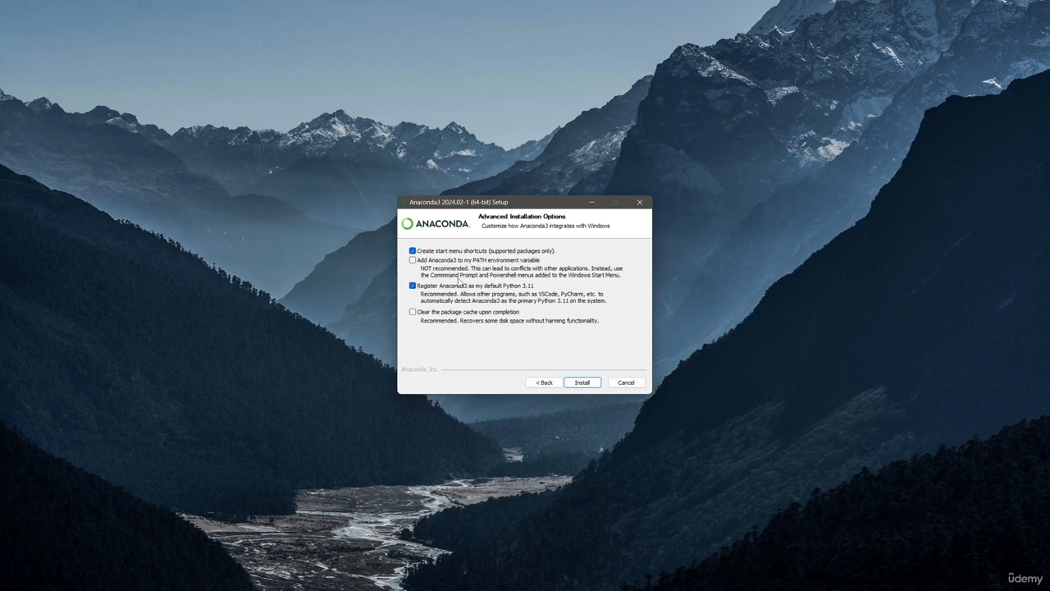
Enable adding Anaconda3 to the PATH environment variable and clearing the package cache upon completion, and start the installation
left_click(413, 260)
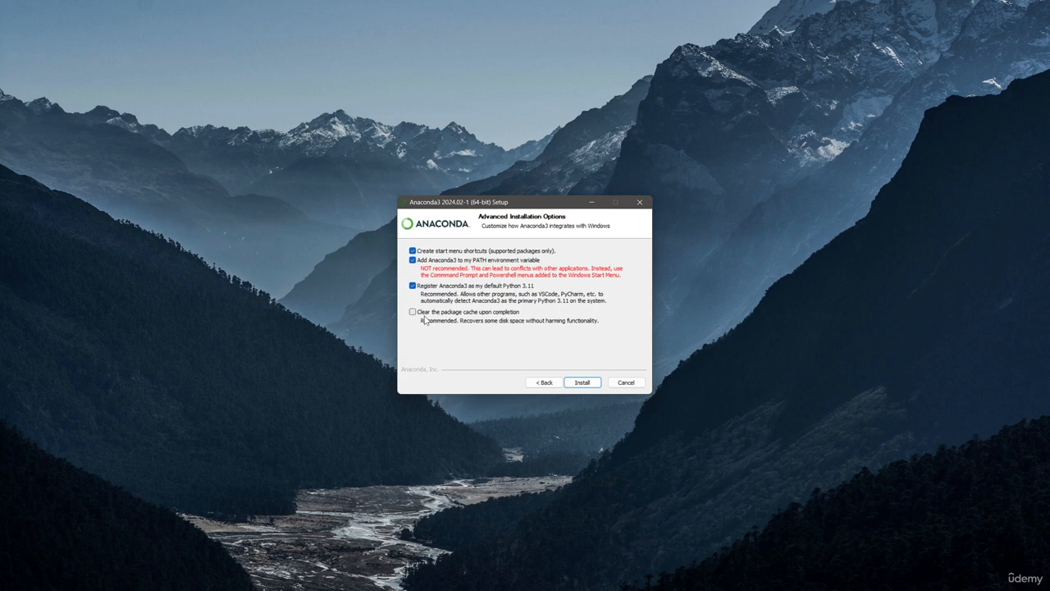
left_click(413, 312)
left_click(591, 386)
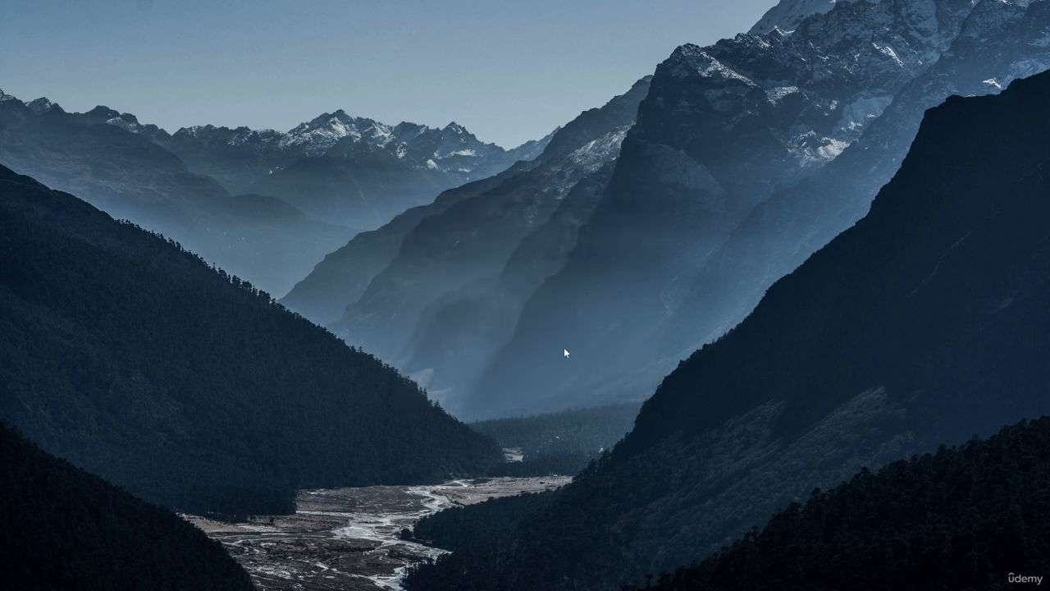
Open Anaconda Navigator from a Windows search for "anac" and launch Jupyter Notebook from it
key("super")
type("anac")
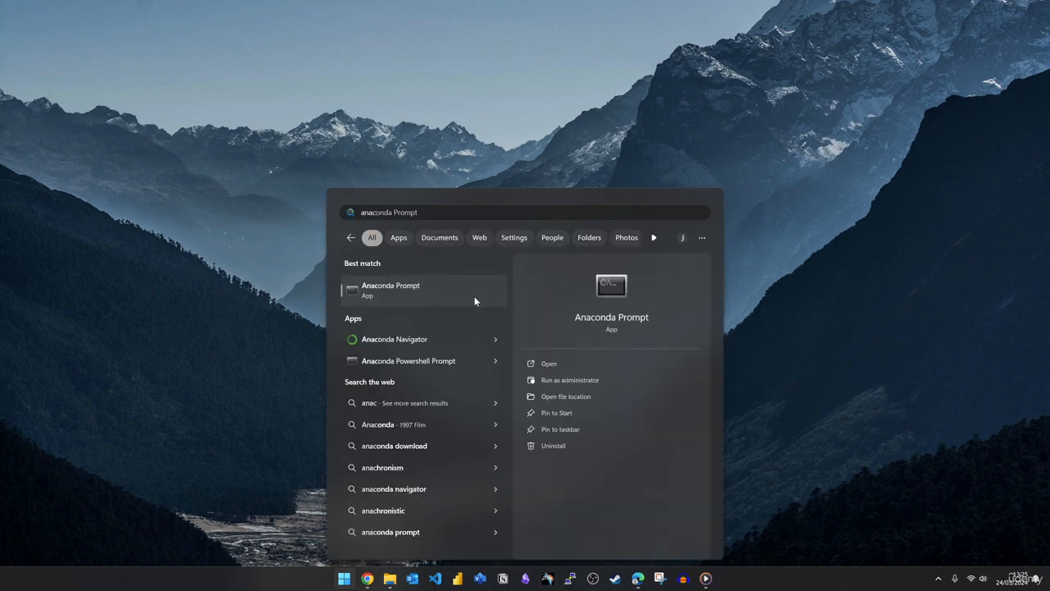
left_click(431, 337)
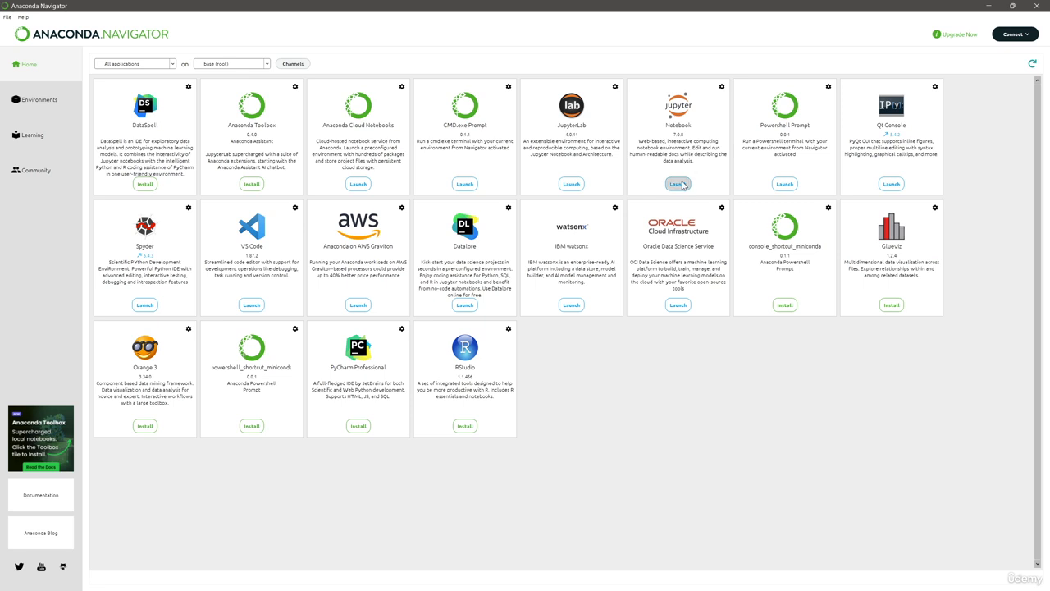
left_click(679, 183)
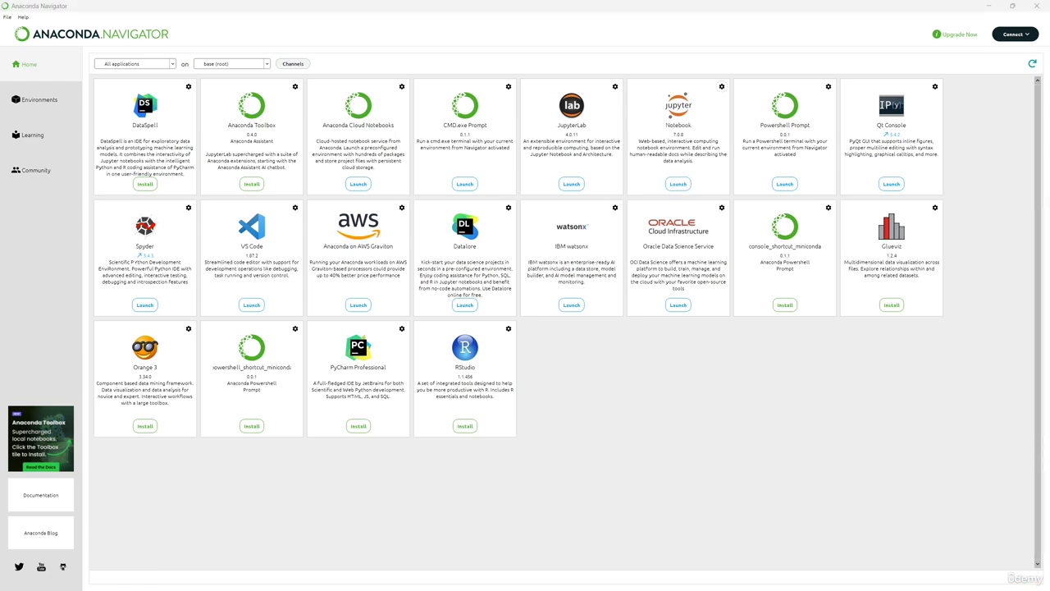
left_click_drag(1049, 135, 757, 3)
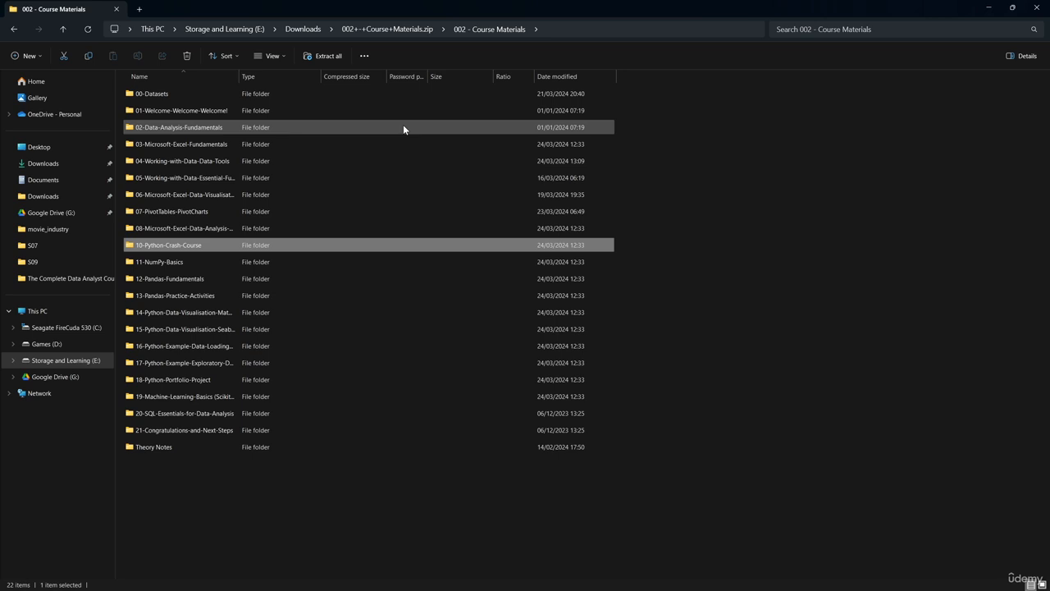
key("Return")
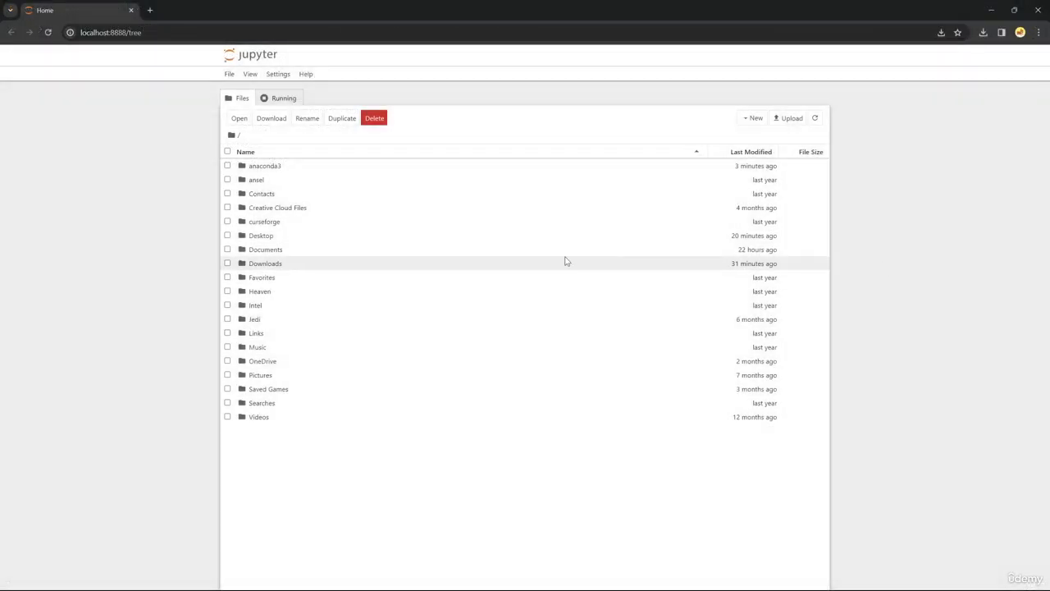
Open the notebook 01-Python Crash Course.ipynb from Downloads / 002 - Course Materials / 10-Python-Crash-Course in Jupyter and skim its topic list
double_click(393, 263)
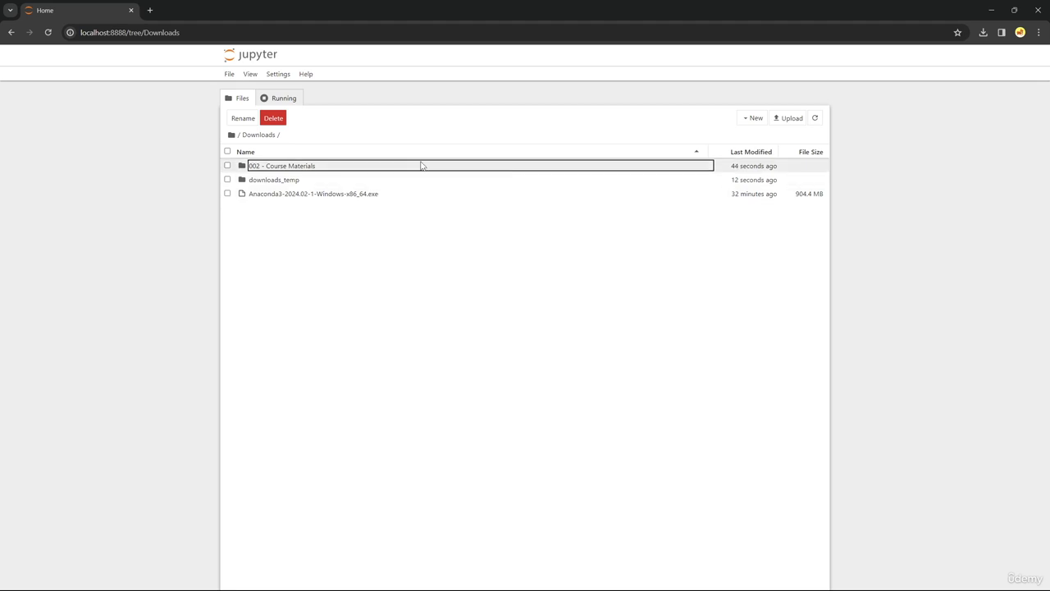
double_click(420, 166)
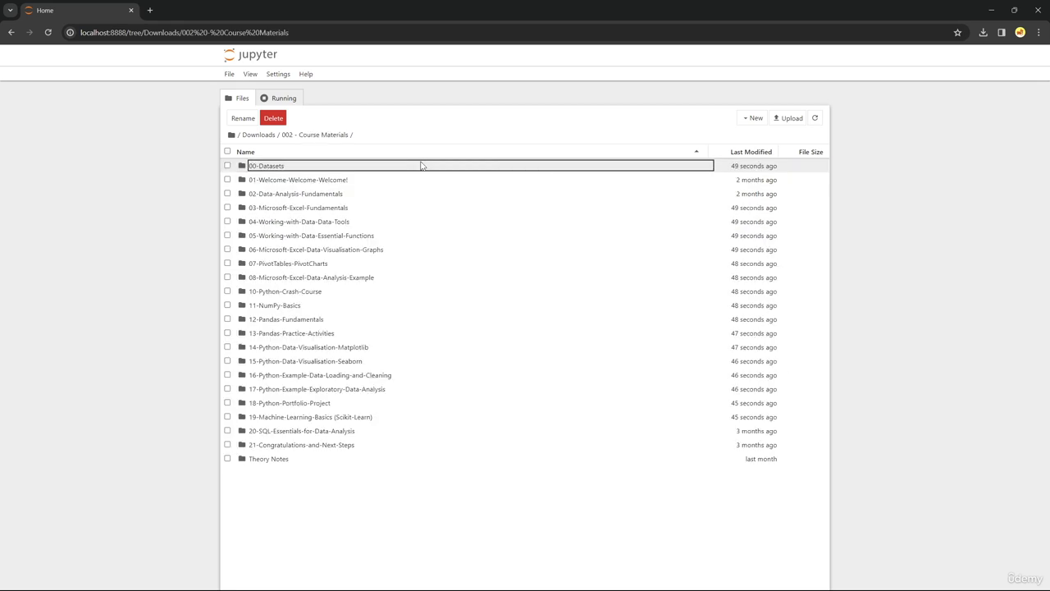
double_click(418, 292)
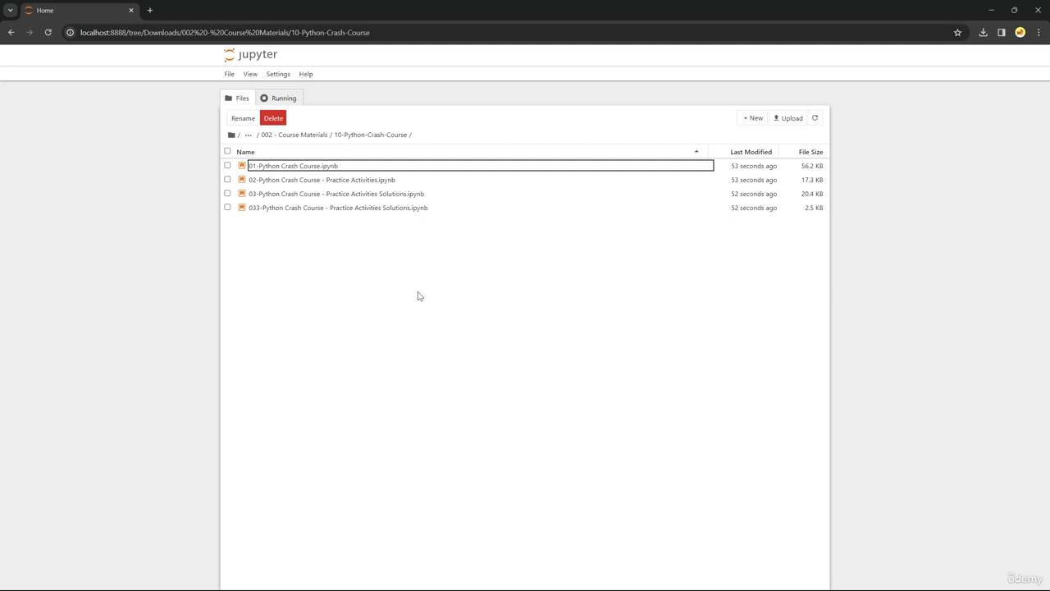
double_click(371, 166)
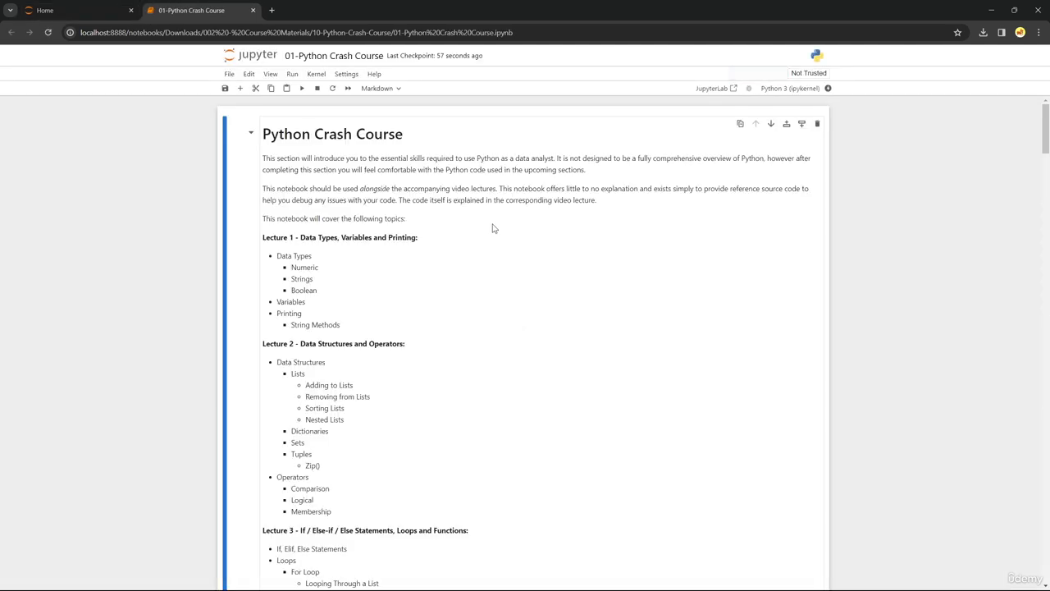
scroll(508, 237, "down", 3)
scroll(510, 239, "up", 2)
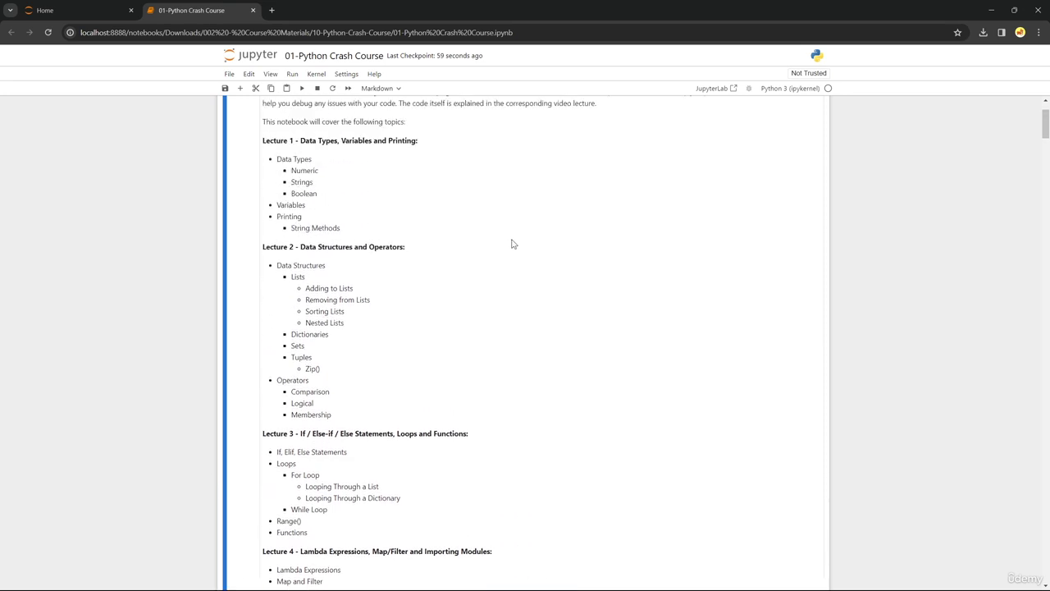
scroll(511, 244, "up", 1)
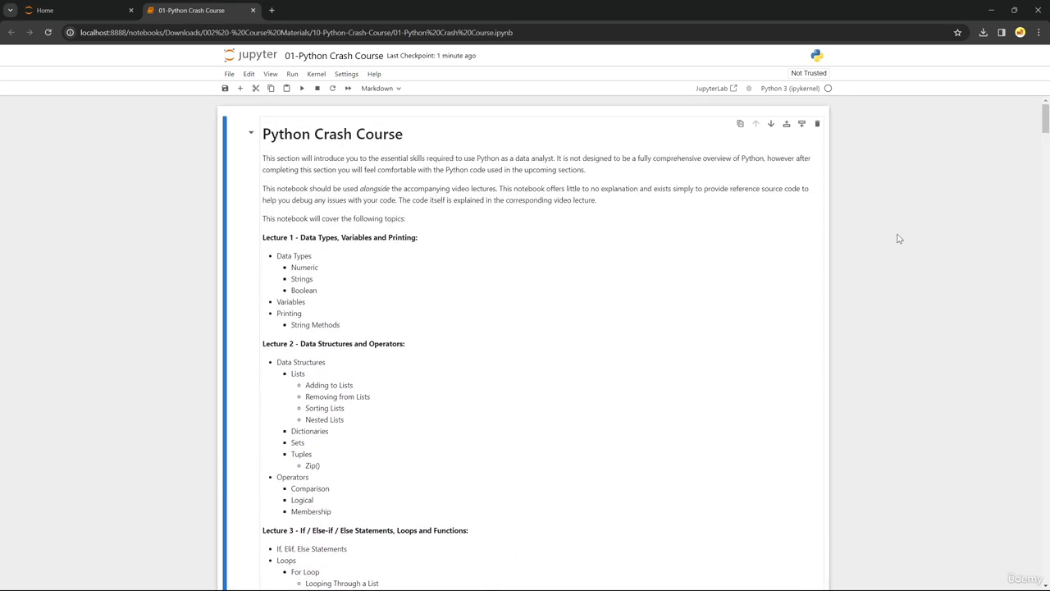